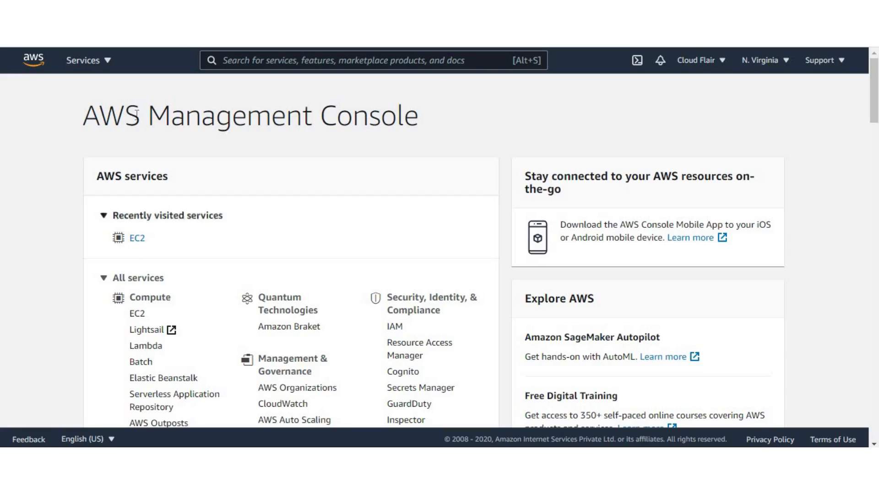
Step: Find the EC2 service and list the running instances in the US East (N. Virginia) region
{"action": "left_click", "coordinate": [244, 63]}
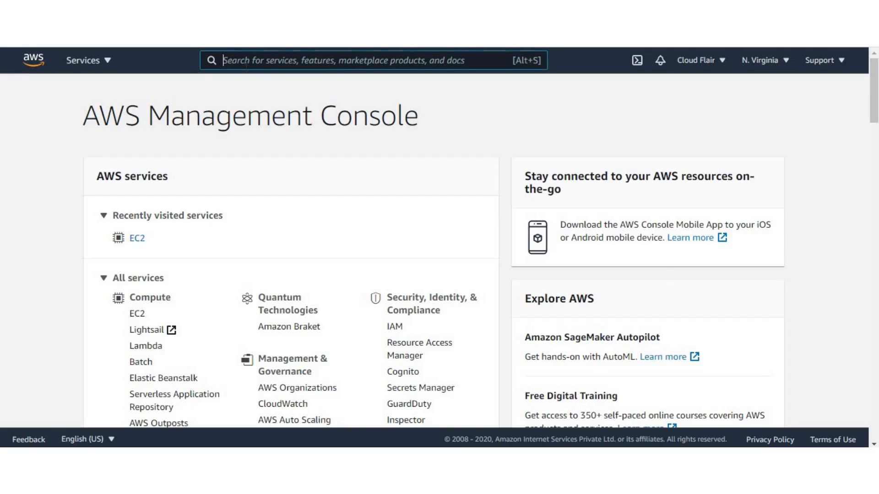
{"action": "type", "text": "ec2"}
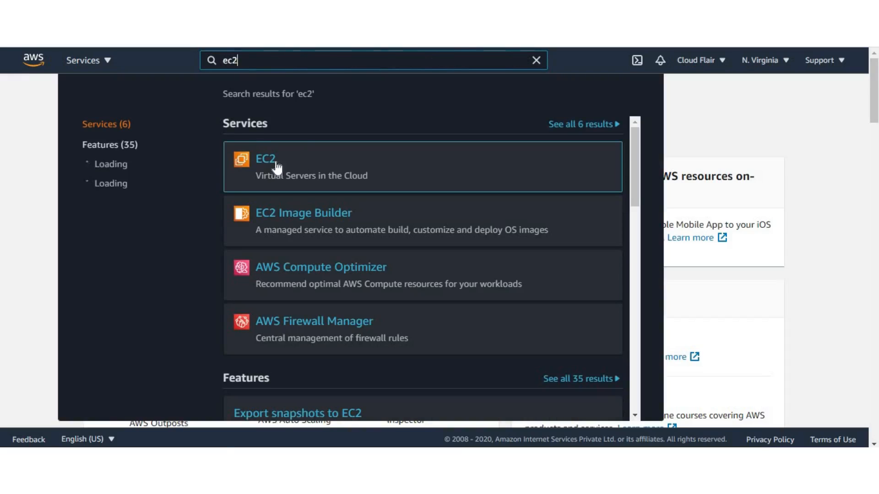
{"action": "left_click", "coordinate": [274, 167]}
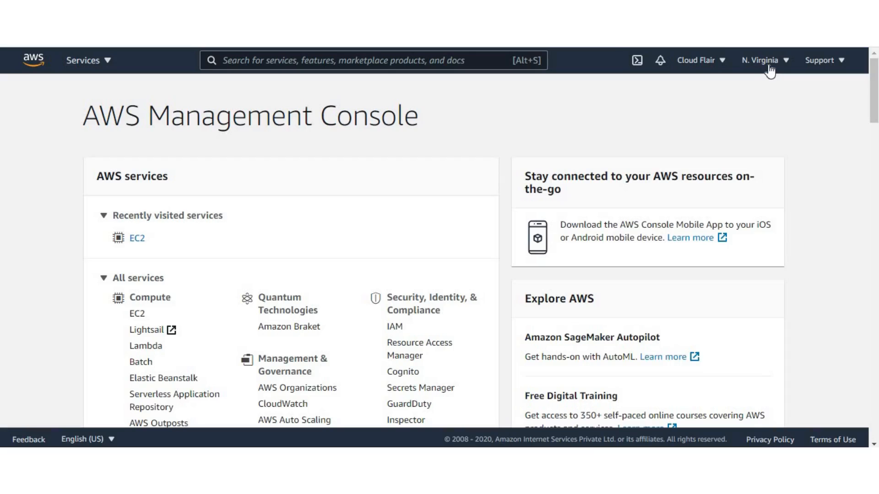
{"action": "left_click", "coordinate": [769, 61]}
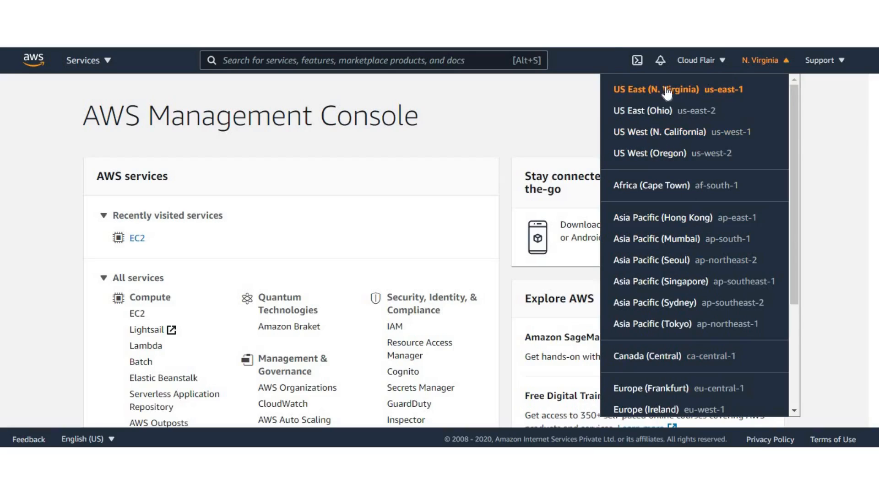
{"action": "left_click", "coordinate": [583, 110]}
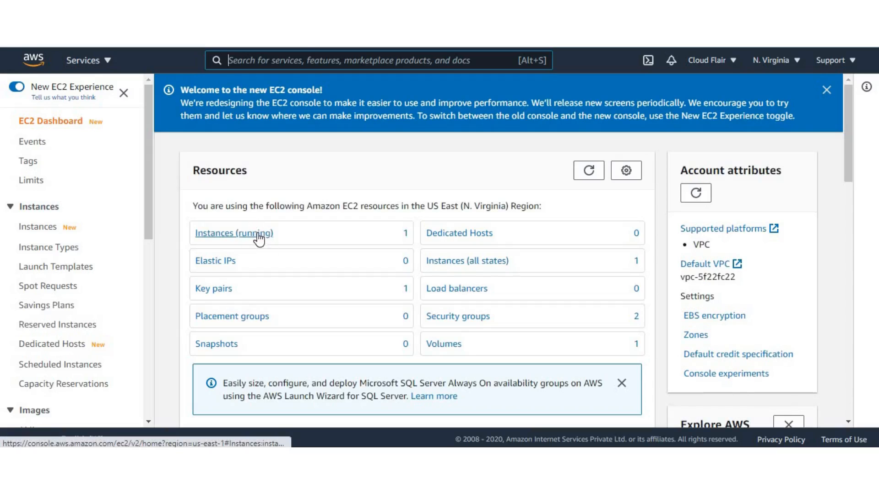
{"action": "left_click", "coordinate": [257, 231]}
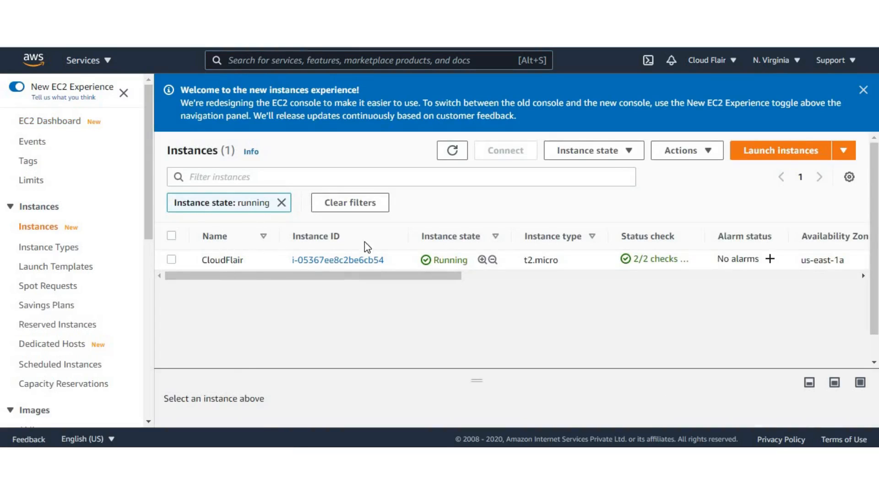
Step: Enable termination protection for the CloudFlair instance and save the setting
{"action": "left_click", "coordinate": [172, 260]}
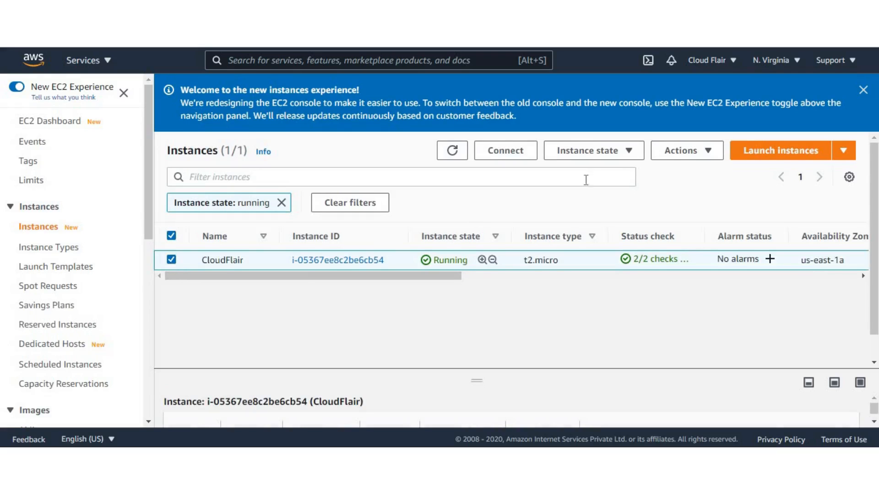
{"action": "left_click", "coordinate": [679, 158]}
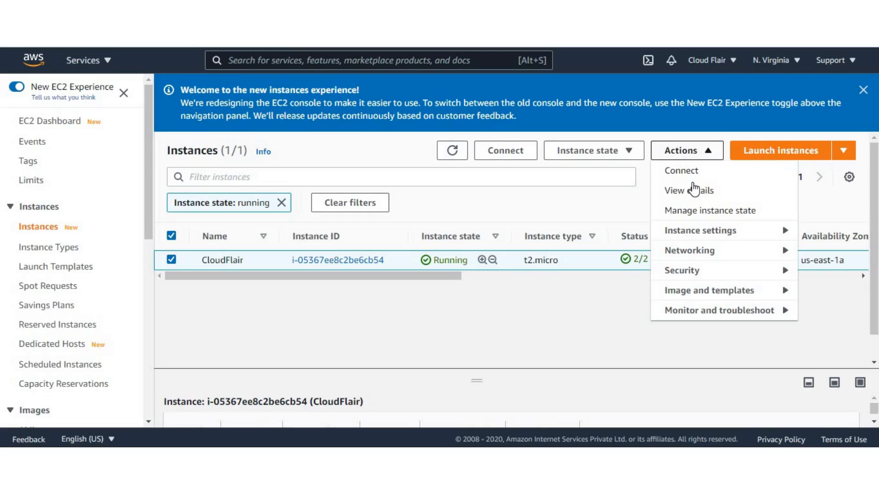
{"action": "left_click", "coordinate": [696, 238]}
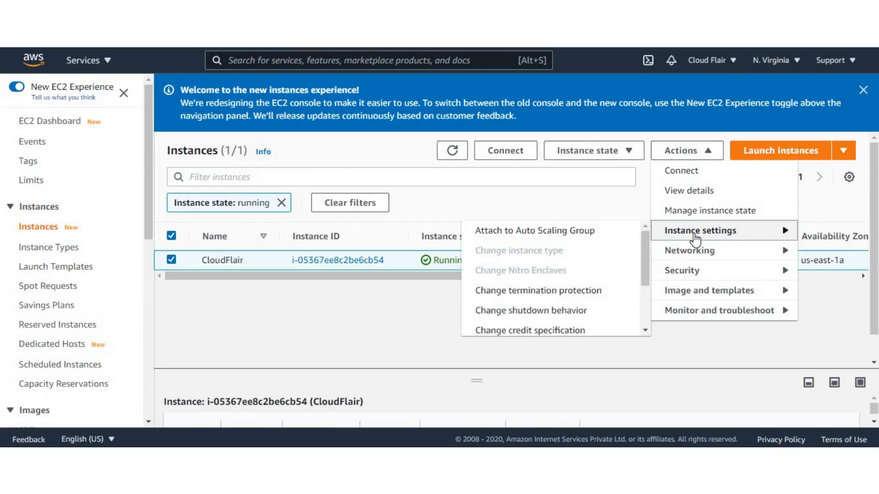
{"action": "left_click", "coordinate": [564, 291]}
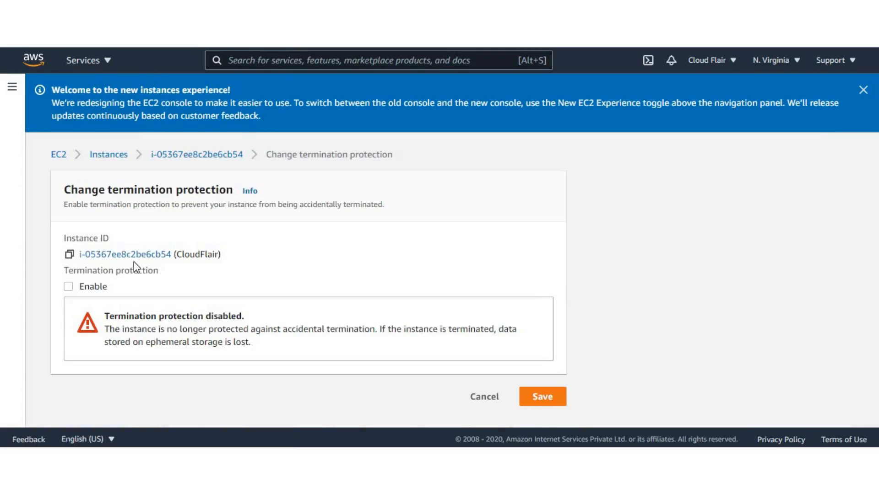
{"action": "left_click", "coordinate": [69, 287]}
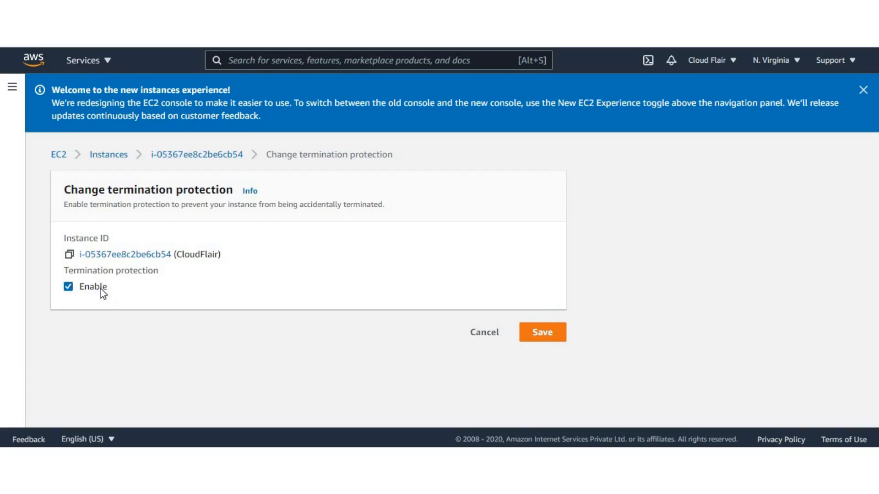
{"action": "left_click", "coordinate": [548, 336]}
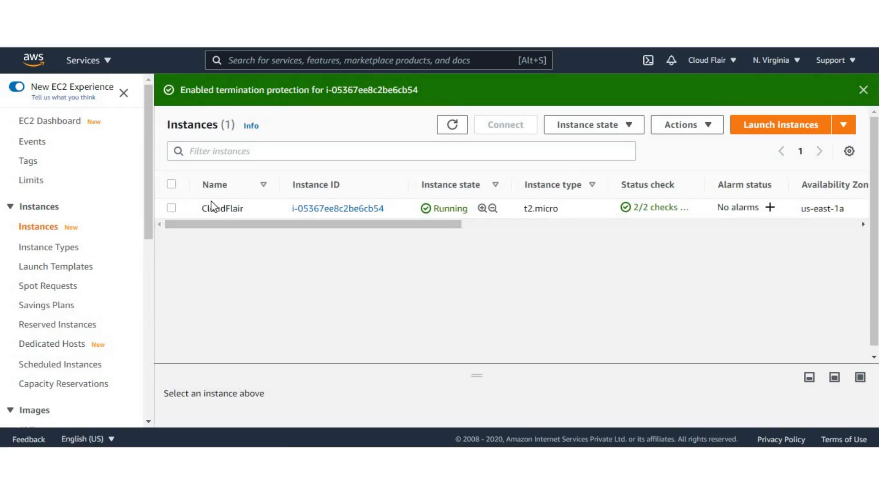
Step: Try to terminate the protected CloudFlair instance, and dismiss the resulting notifications
{"action": "left_click", "coordinate": [243, 210]}
{"action": "left_click", "coordinate": [576, 132]}
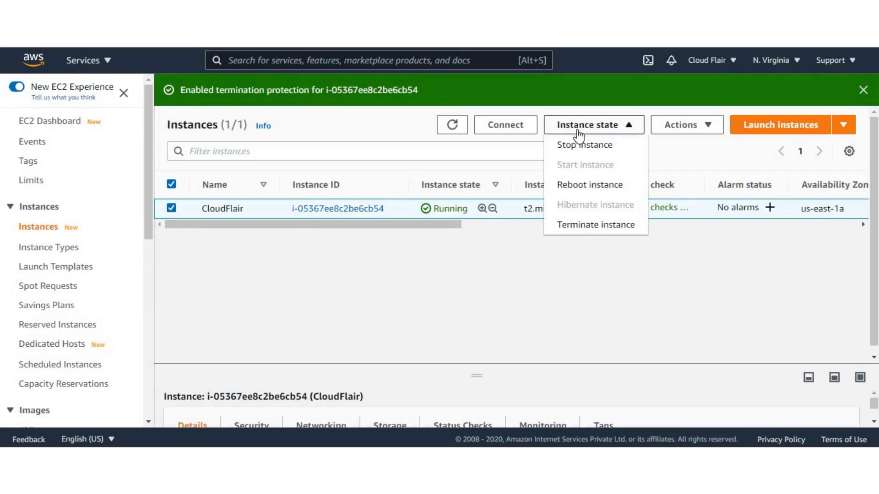
{"action": "left_click", "coordinate": [593, 229]}
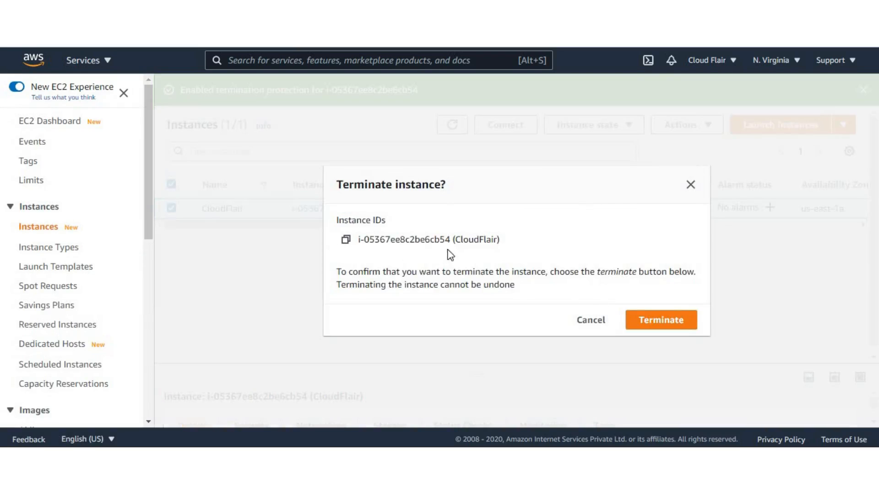
{"action": "left_click", "coordinate": [652, 320]}
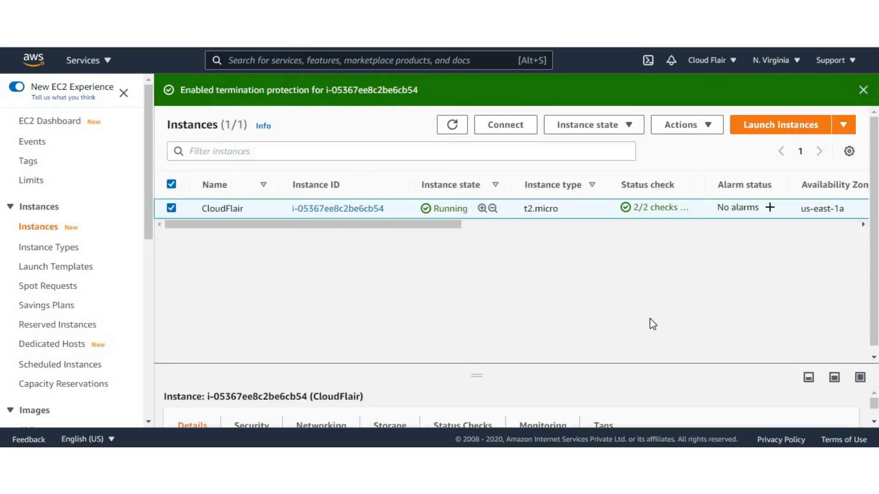
{"action": "left_click_drag", "start_coordinate": [188, 123], "coordinate": [625, 150]}
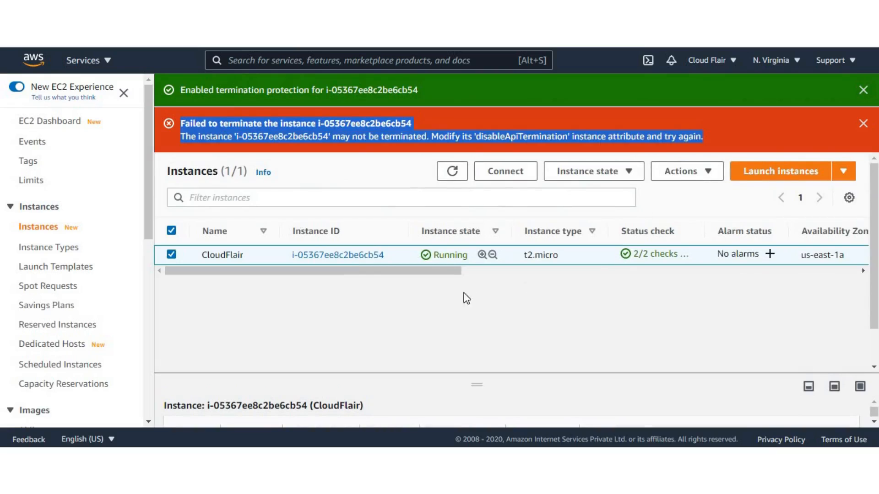
{"action": "left_click", "coordinate": [342, 304]}
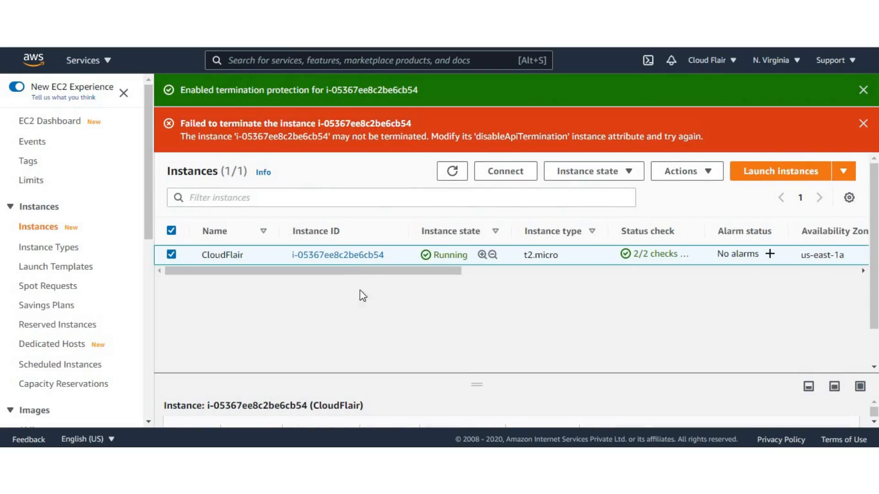
{"action": "left_click", "coordinate": [189, 254]}
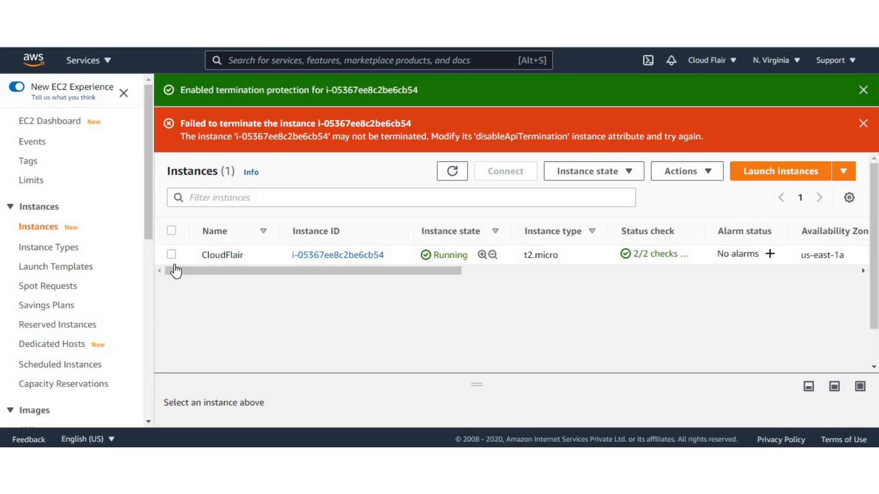
{"action": "left_click", "coordinate": [864, 127]}
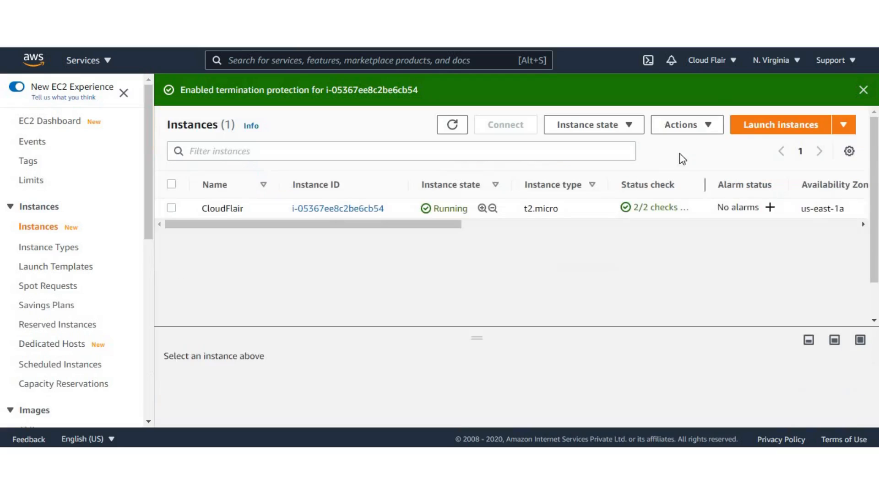
{"action": "left_click", "coordinate": [861, 91]}
Step: Open the security group settings of the CloudFlair instance and review its associated security groups
{"action": "left_click", "coordinate": [172, 177]}
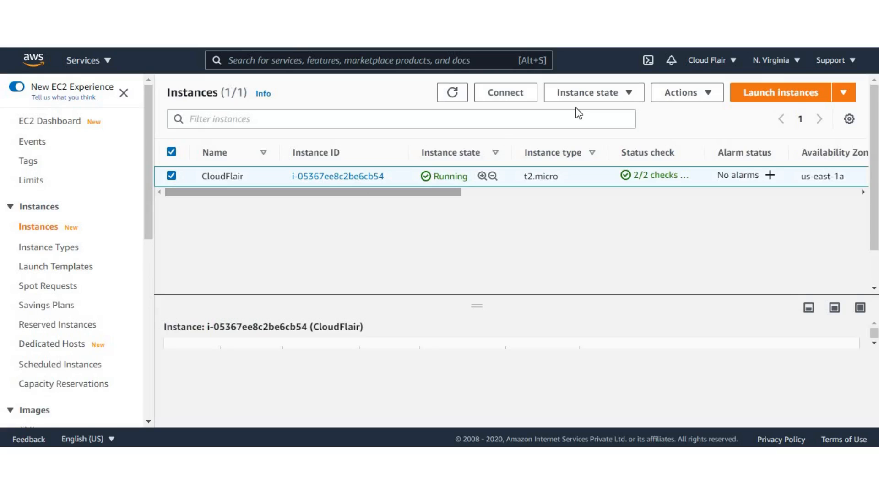
{"action": "left_click", "coordinate": [675, 94]}
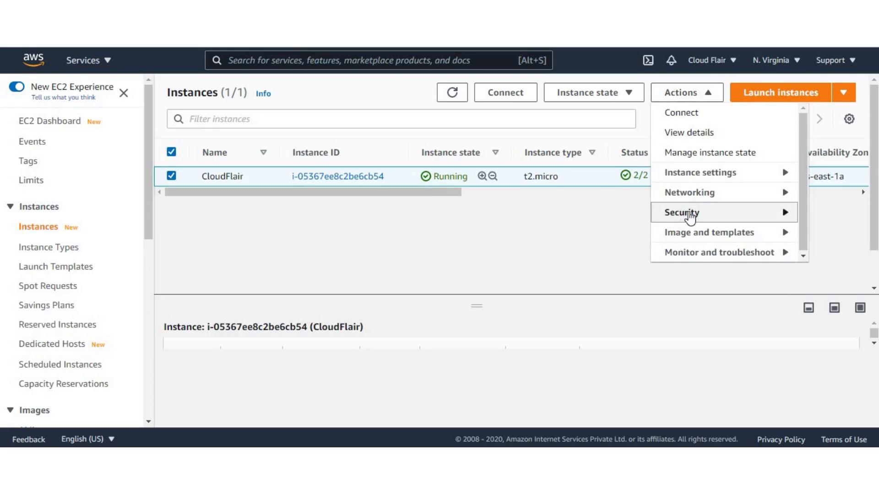
{"action": "left_click", "coordinate": [690, 217]}
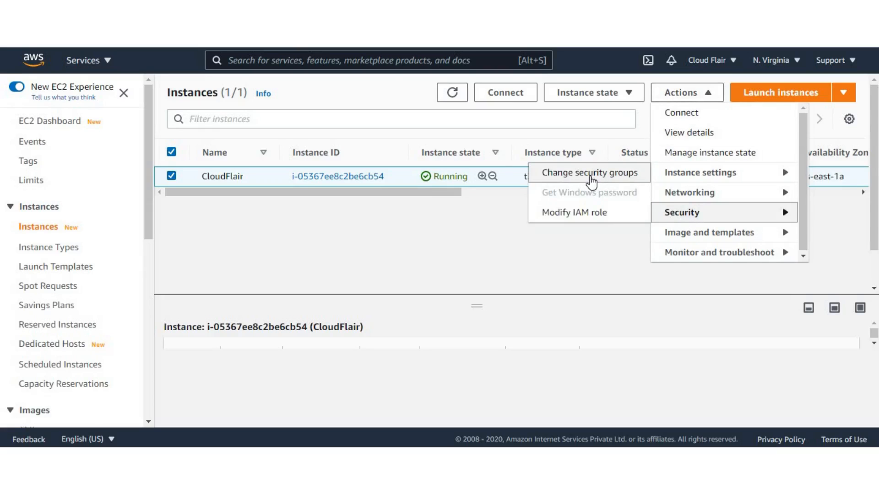
{"action": "left_click", "coordinate": [591, 178]}
{"action": "scroll", "coordinate": [181, 243], "scroll_direction": "down", "scroll_amount": 3}
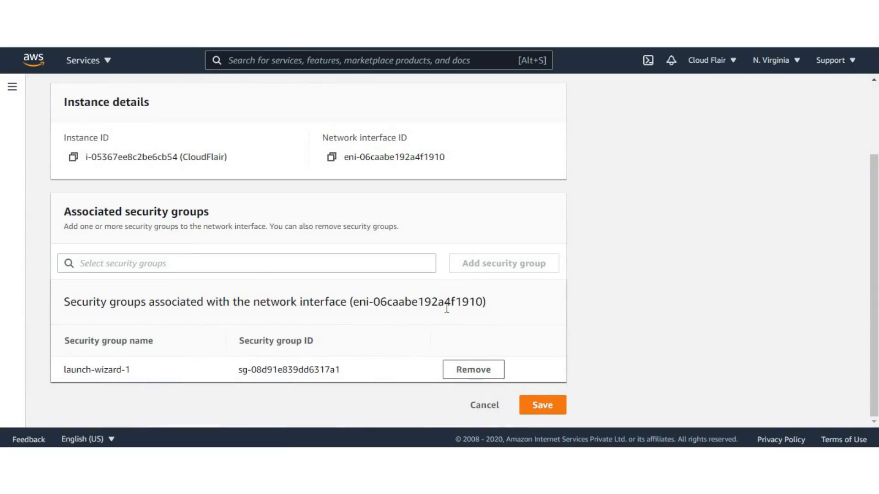
{"action": "scroll", "coordinate": [240, 243], "scroll_direction": "up", "scroll_amount": 2}
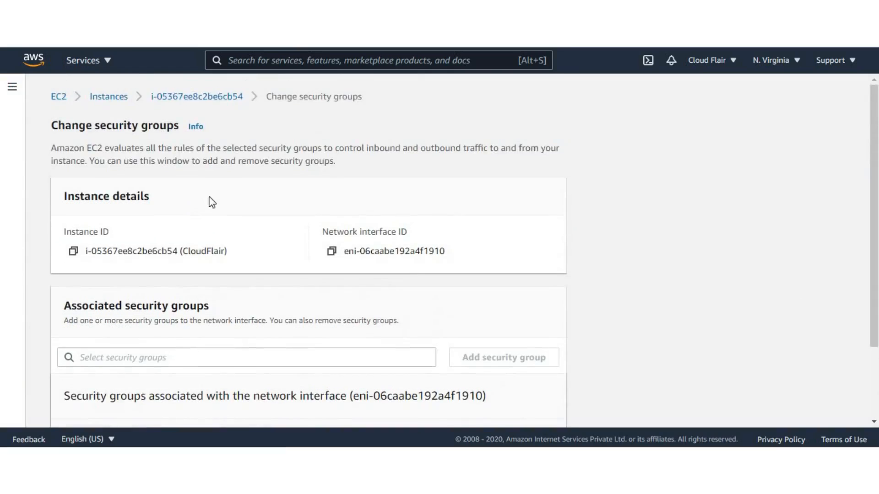
{"action": "scroll", "coordinate": [212, 202], "scroll_direction": "down", "scroll_amount": 2}
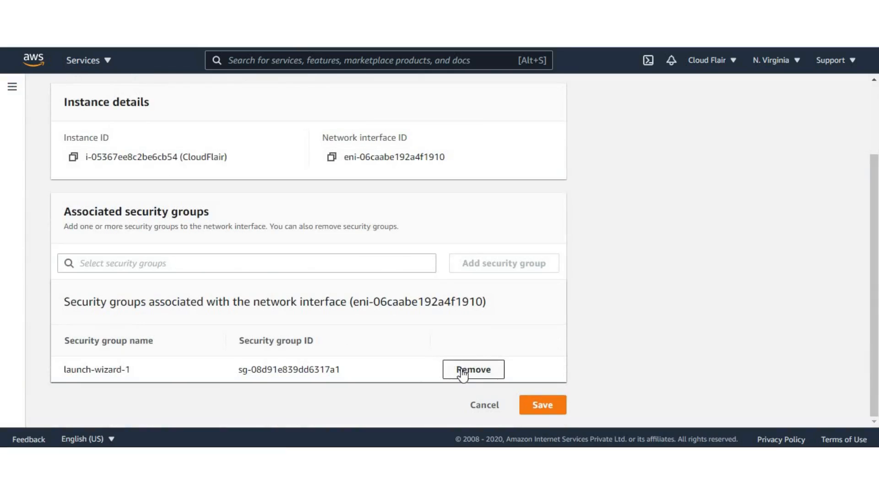
{"action": "scroll", "coordinate": [293, 315], "scroll_direction": "up", "scroll_amount": 2}
{"action": "scroll", "coordinate": [165, 311], "scroll_direction": "down", "scroll_amount": 2}
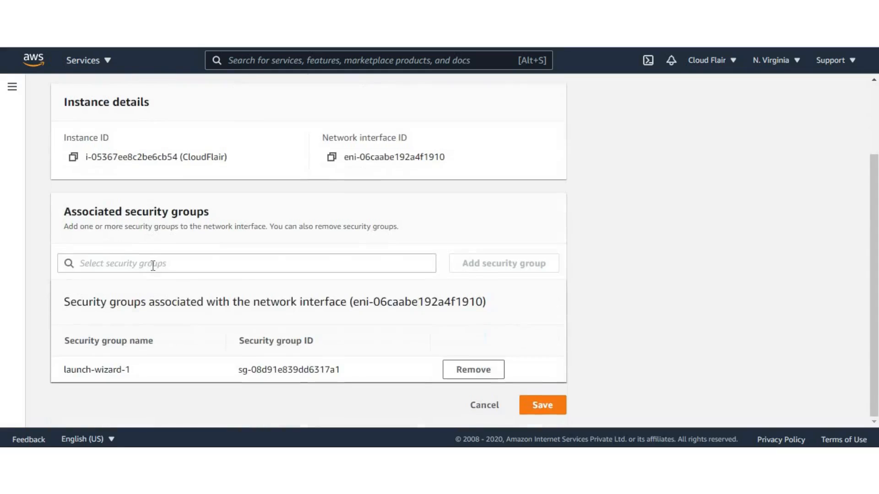
Step: Replace the launch-wizard-1 security group with the default group on the instance's network interface and save
{"action": "left_click", "coordinate": [153, 265]}
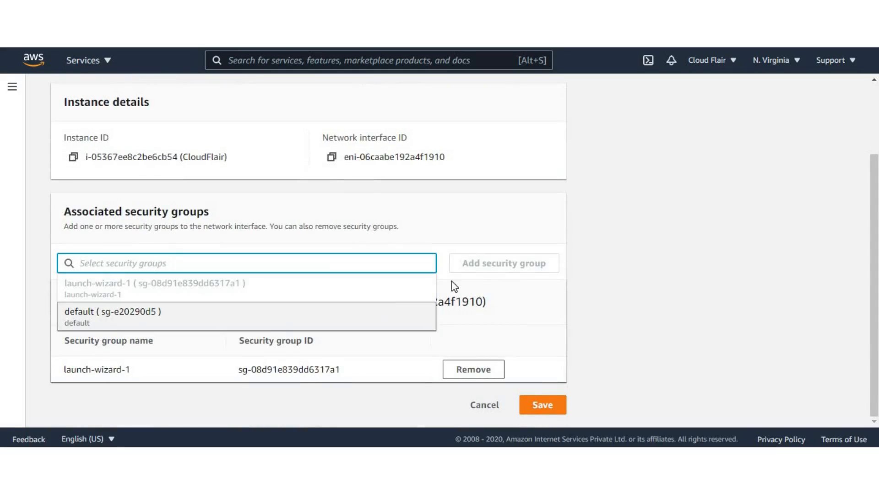
{"action": "left_click", "coordinate": [481, 291]}
{"action": "left_click", "coordinate": [417, 263]}
{"action": "left_click", "coordinate": [336, 312]}
{"action": "left_click", "coordinate": [479, 272]}
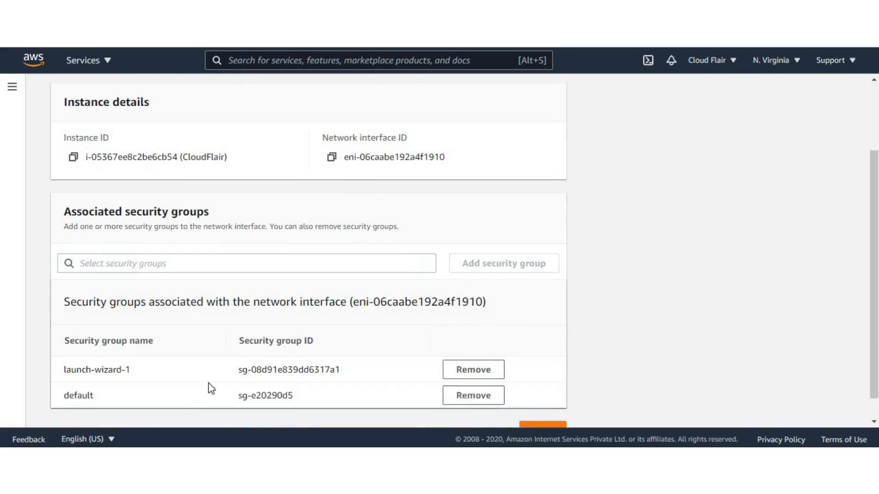
{"action": "scroll", "coordinate": [344, 373], "scroll_direction": "down", "scroll_amount": 1}
{"action": "left_click", "coordinate": [477, 348]}
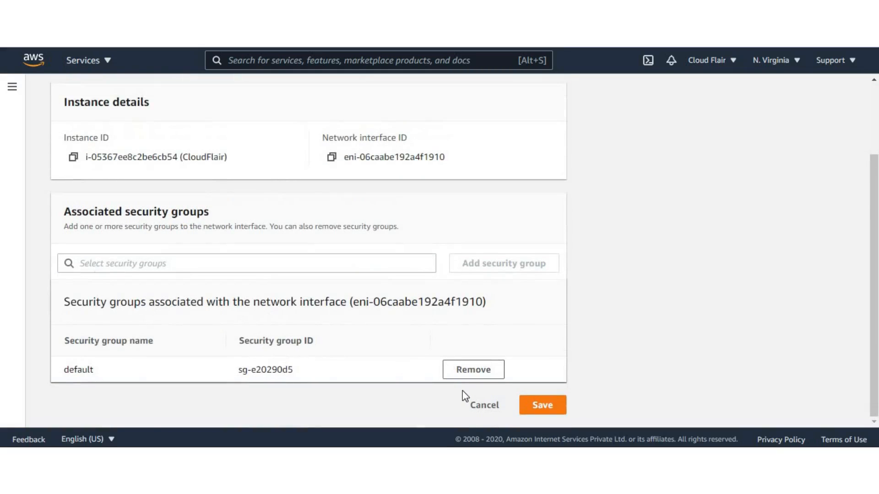
{"action": "left_click", "coordinate": [529, 407]}
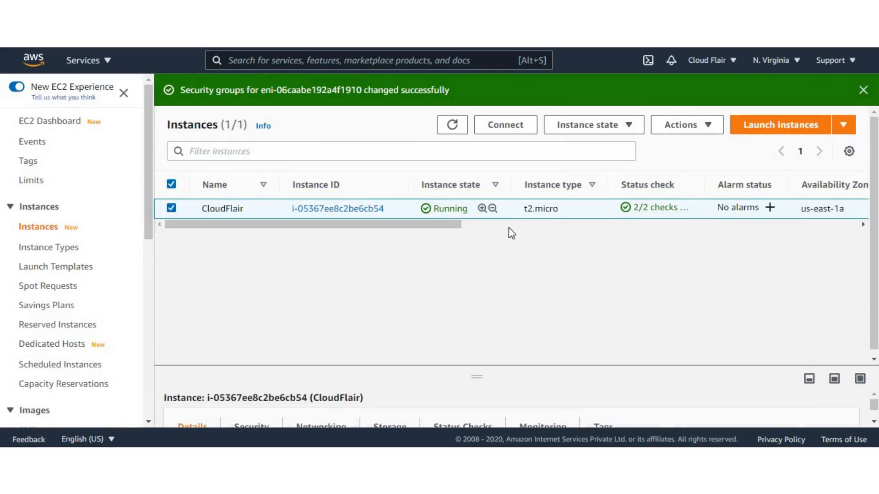
Step: Check which security group is assigned in the CloudFlair instance's security details
{"action": "left_click", "coordinate": [269, 280]}
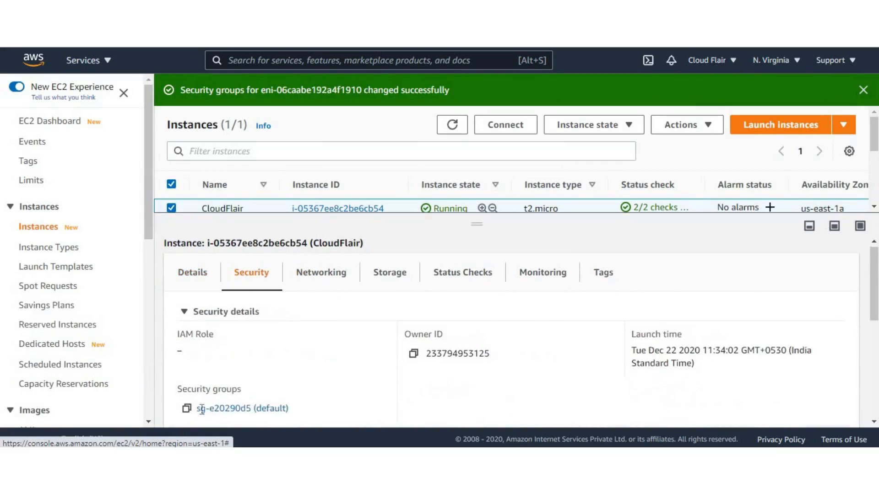
{"action": "scroll", "coordinate": [201, 409], "scroll_direction": "down", "scroll_amount": 1}
{"action": "left_click_drag", "start_coordinate": [314, 353], "coordinate": [197, 346]}
{"action": "left_click", "coordinate": [371, 348]}
{"action": "scroll", "coordinate": [455, 314], "scroll_direction": "up", "scroll_amount": 1}
{"action": "left_click_drag", "start_coordinate": [475, 223], "coordinate": [477, 375]}
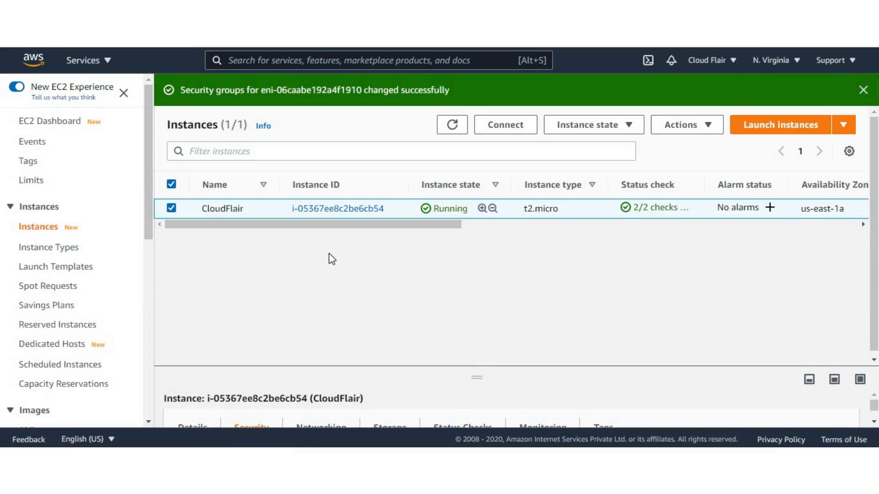
Step: Stop the CloudFlair instance, confirm the stop, and keep the instance selected
{"action": "left_click", "coordinate": [176, 210]}
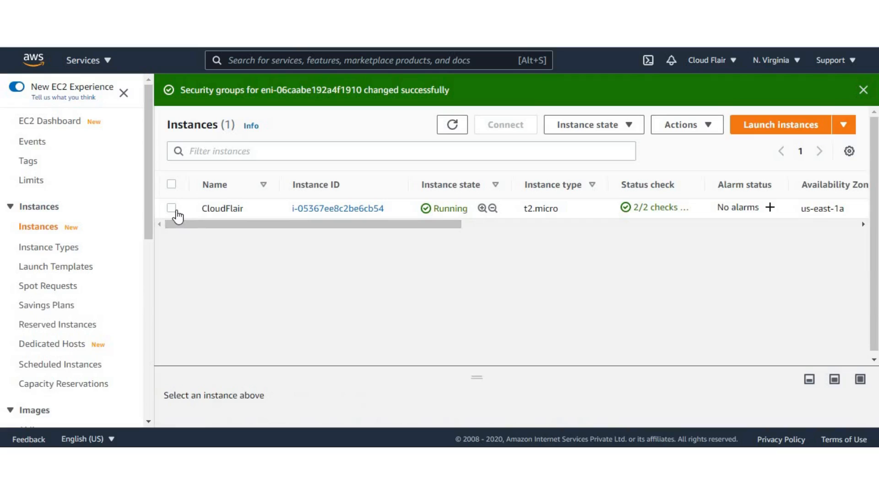
{"action": "left_click", "coordinate": [177, 212]}
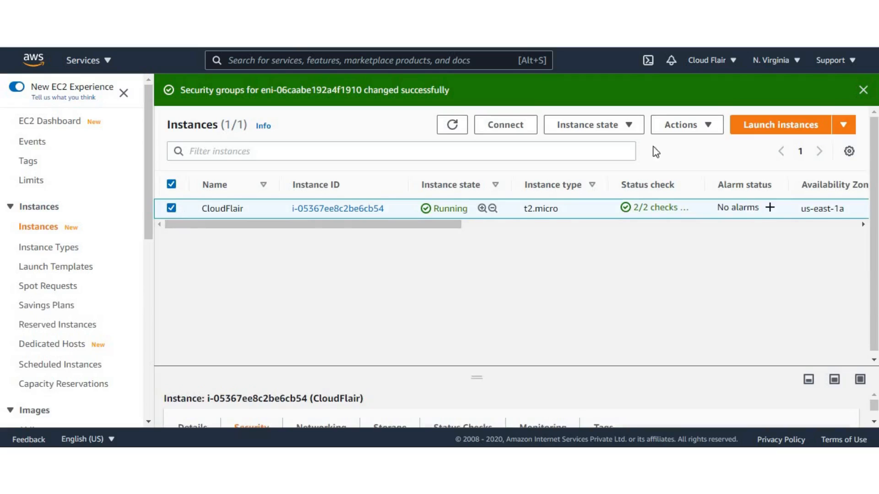
{"action": "left_click", "coordinate": [613, 125]}
{"action": "left_click", "coordinate": [586, 147]}
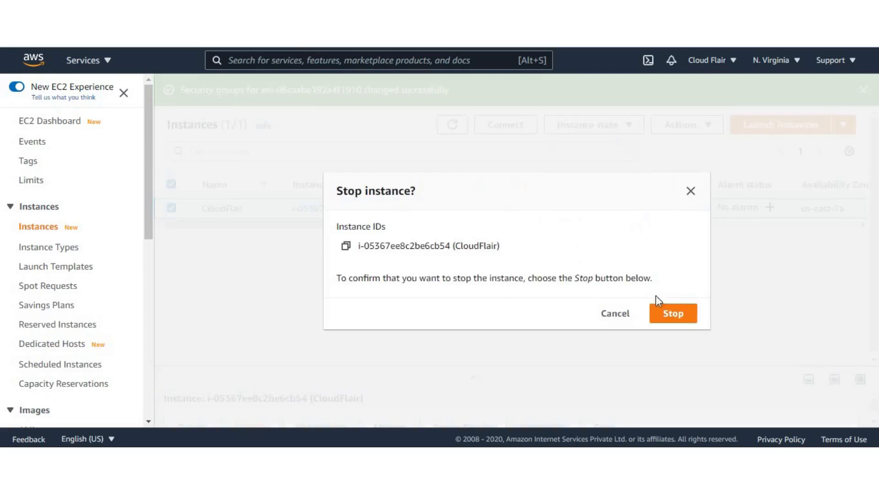
{"action": "left_click", "coordinate": [680, 314]}
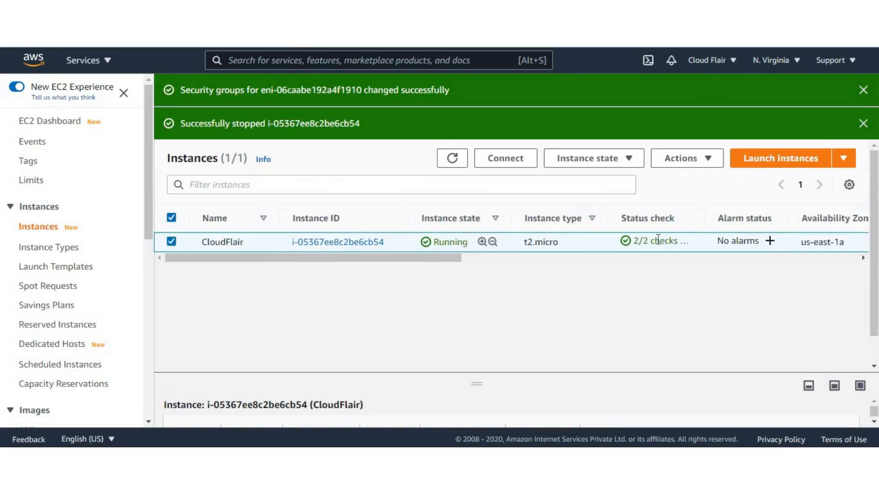
{"action": "left_click", "coordinate": [215, 209]}
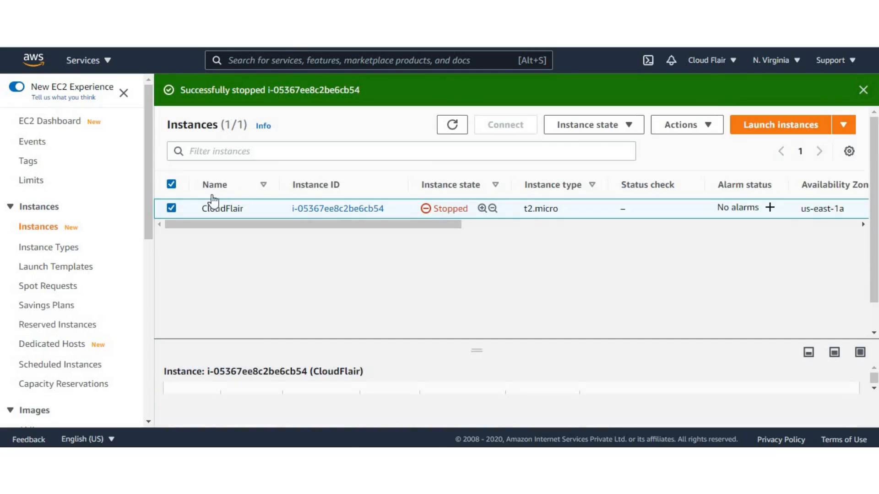
Step: Open the instance type settings of the stopped CloudFlair instance
{"action": "left_click", "coordinate": [629, 130]}
{"action": "left_click", "coordinate": [665, 129]}
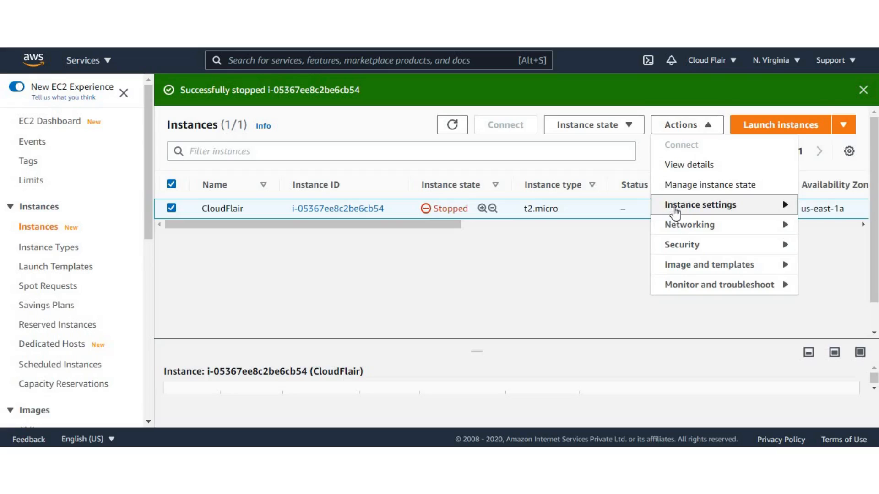
{"action": "mouse_move", "coordinate": [675, 211]}
{"action": "left_click", "coordinate": [530, 231]}
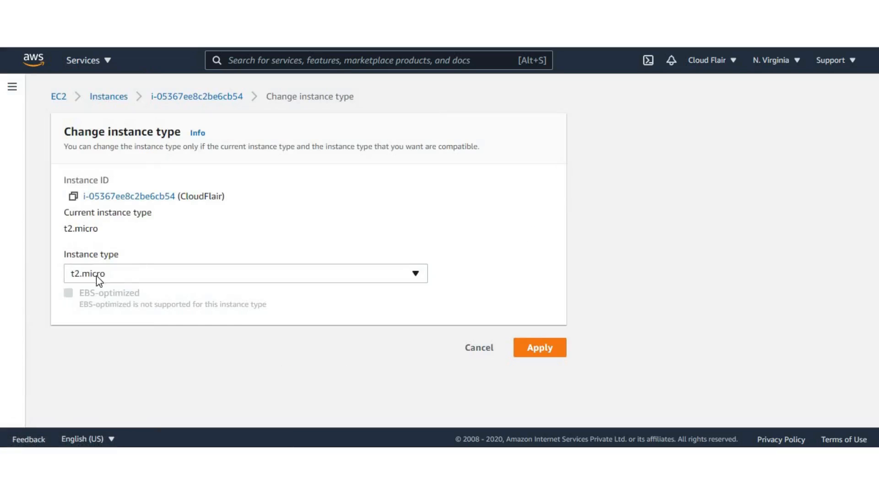
Step: Change the CloudFlair instance's type to t2.nano and apply the change
{"action": "left_click", "coordinate": [96, 276]}
{"action": "left_click_drag", "start_coordinate": [418, 236], "coordinate": [426, 258]}
{"action": "scroll", "coordinate": [245, 239], "scroll_direction": "up", "scroll_amount": 8}
{"action": "scroll", "coordinate": [237, 234], "scroll_direction": "up", "scroll_amount": 9}
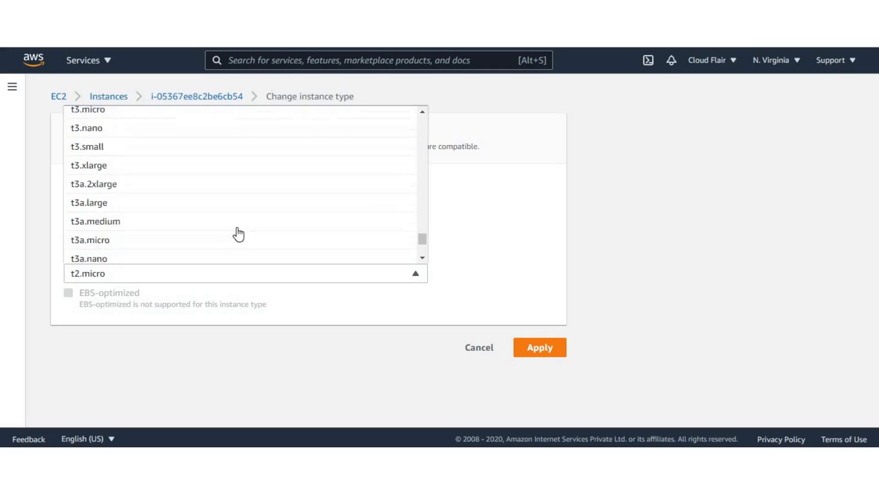
{"action": "scroll", "coordinate": [184, 237], "scroll_direction": "down", "scroll_amount": 1}
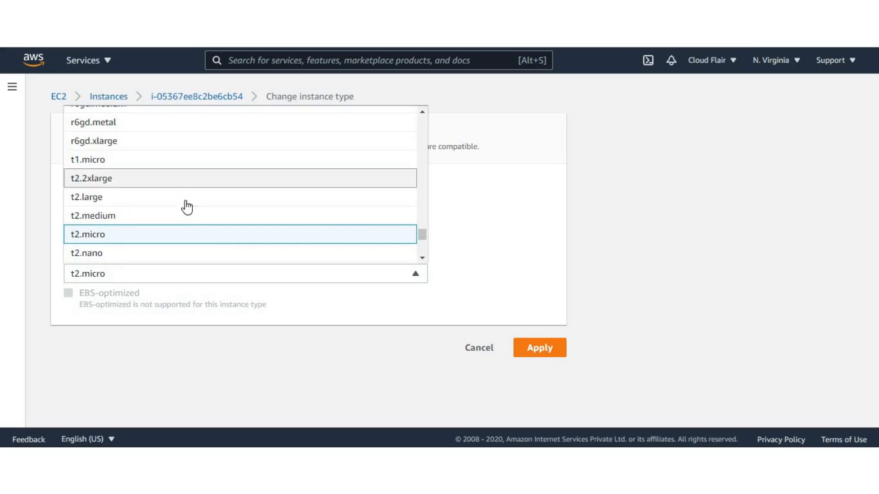
{"action": "scroll", "coordinate": [185, 207], "scroll_direction": "down", "scroll_amount": 1}
{"action": "scroll", "coordinate": [180, 205], "scroll_direction": "down", "scroll_amount": 1}
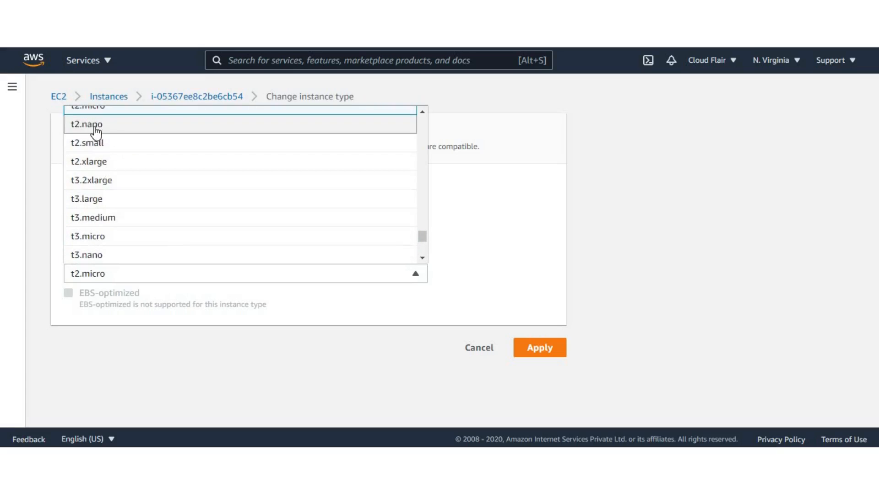
{"action": "left_click", "coordinate": [98, 125]}
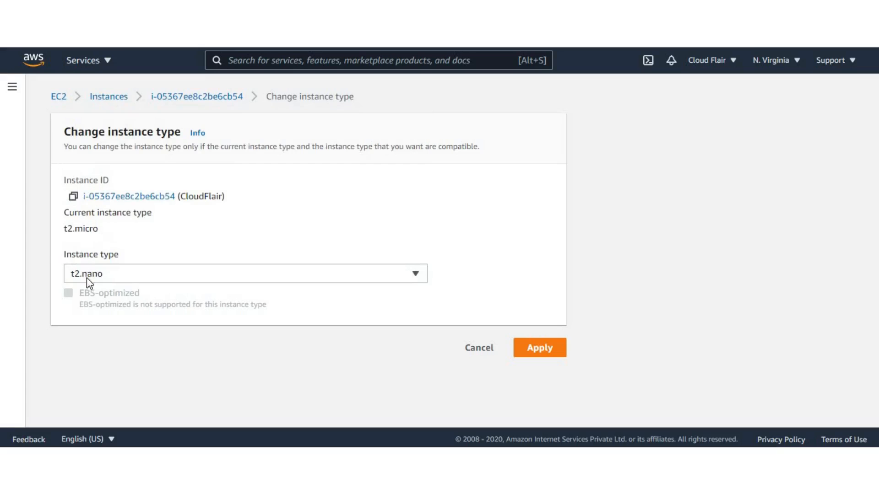
{"action": "left_click", "coordinate": [549, 353]}
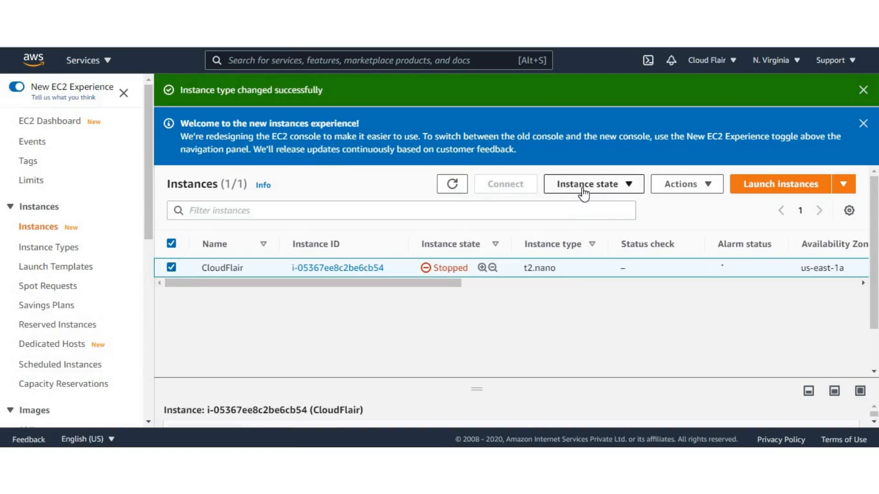
Step: Start the CloudFlair instance and refresh the instances list to check its state
{"action": "left_click", "coordinate": [595, 192]}
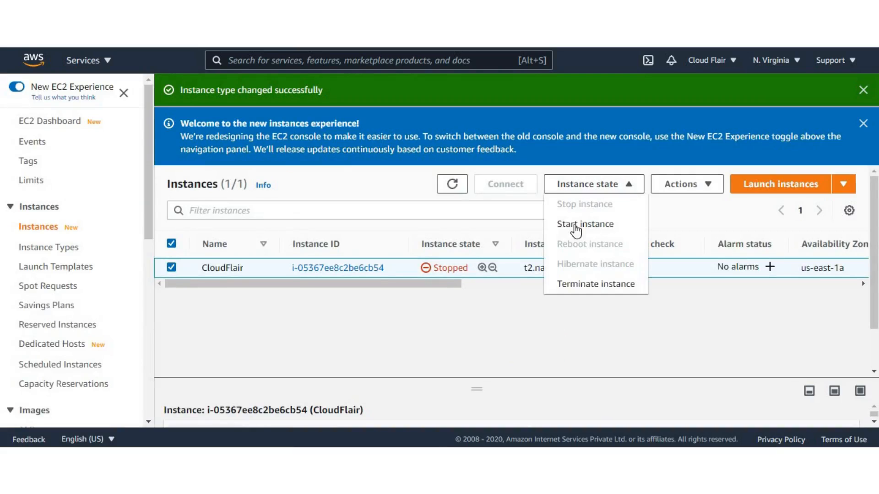
{"action": "left_click", "coordinate": [595, 225]}
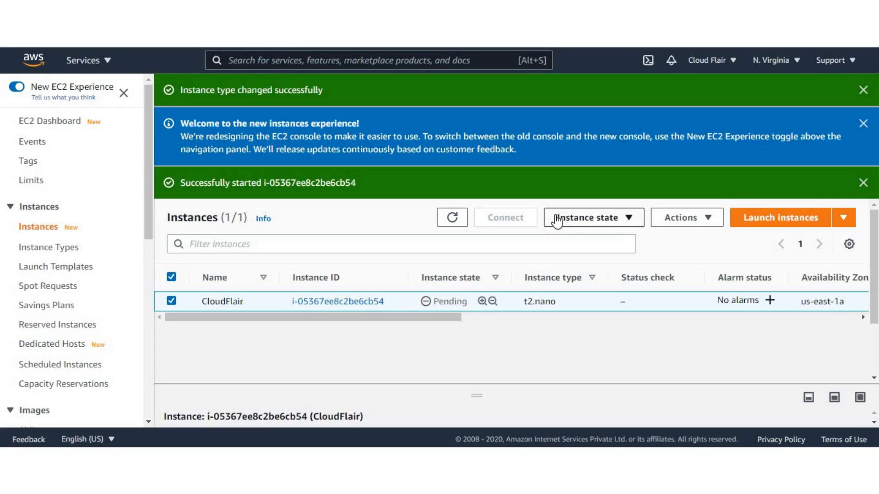
{"action": "left_click", "coordinate": [445, 221]}
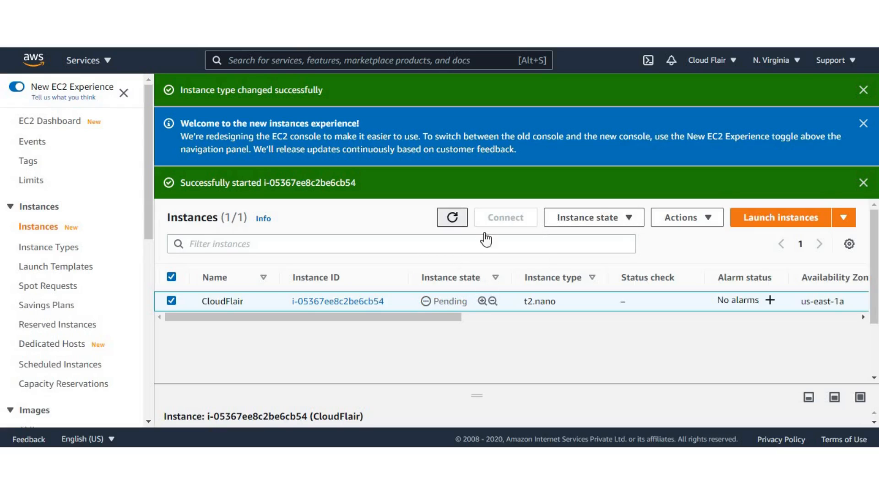
{"action": "scroll", "coordinate": [482, 256], "scroll_direction": "down", "scroll_amount": 1}
{"action": "left_click_drag", "start_coordinate": [433, 301], "coordinate": [457, 301]}
{"action": "left_click", "coordinate": [461, 224]}
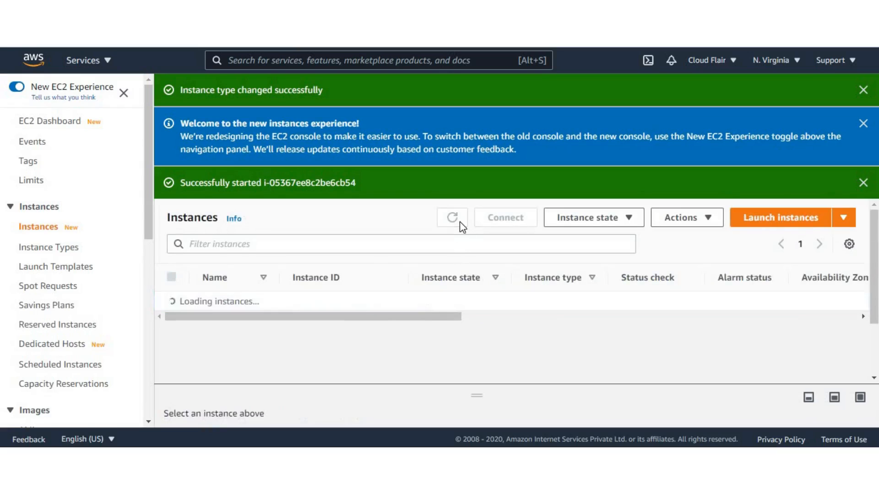
{"action": "left_click", "coordinate": [462, 225]}
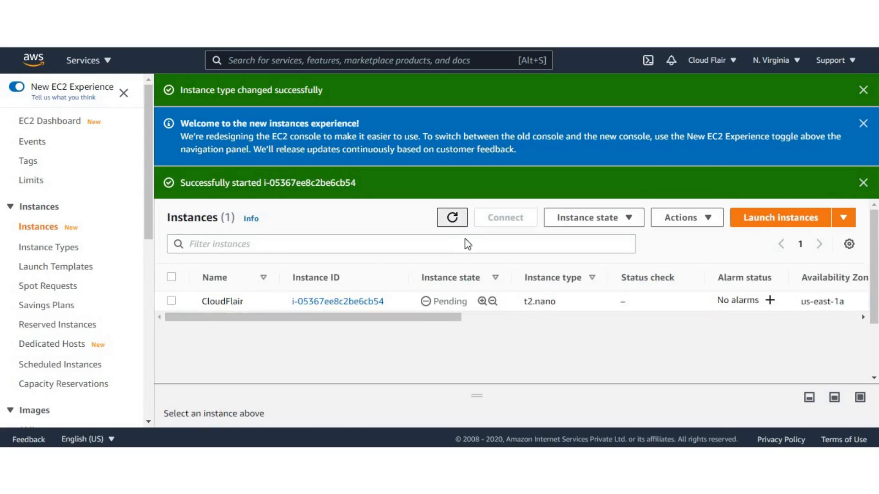
Step: Dismiss the notifications, enlarge the details pane and check the instance type in the CloudFlair instance's summary
{"action": "left_click_drag", "start_coordinate": [475, 397], "coordinate": [488, 214]}
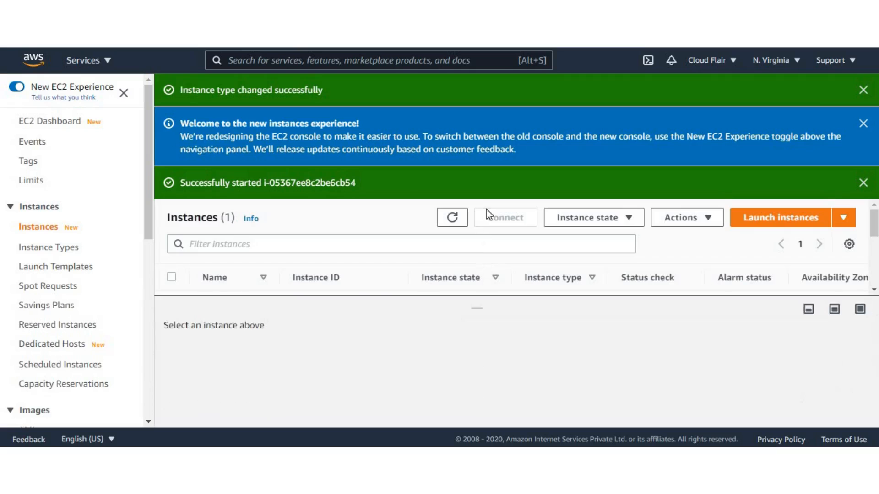
{"action": "left_click", "coordinate": [862, 91]}
{"action": "left_click", "coordinate": [862, 92]}
{"action": "left_click", "coordinate": [860, 91]}
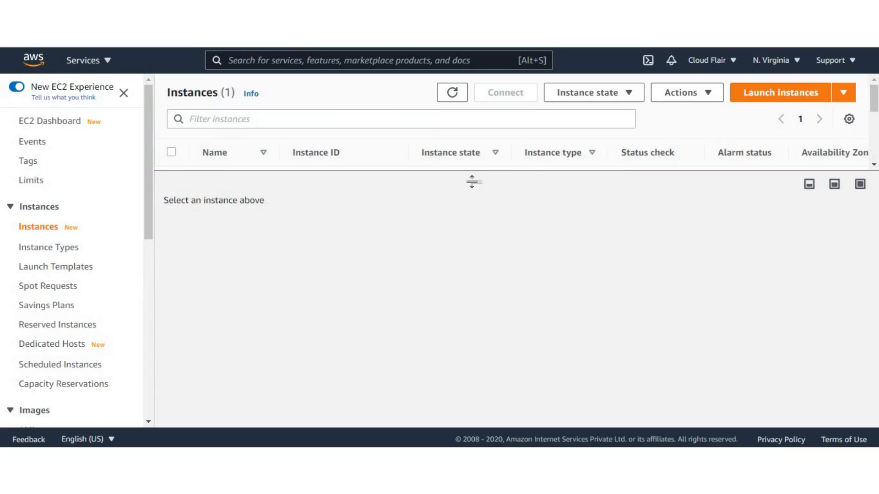
{"action": "left_click_drag", "start_coordinate": [472, 182], "coordinate": [475, 221]}
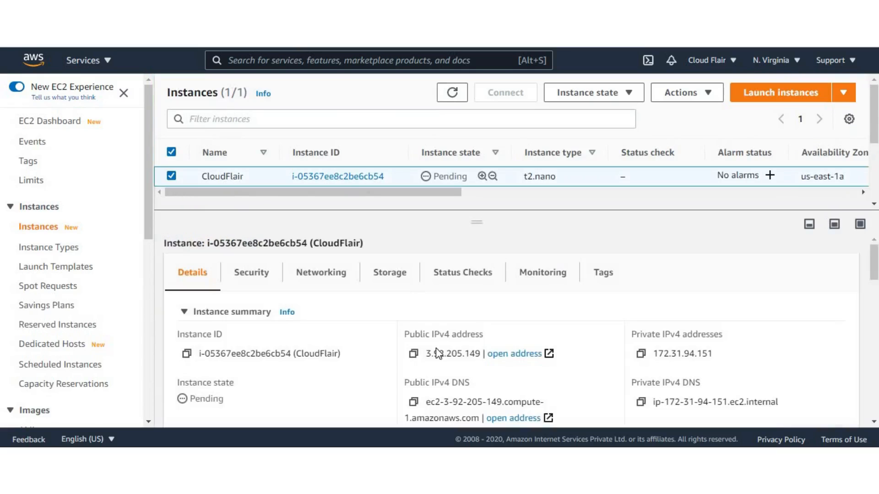
{"action": "scroll", "coordinate": [264, 376], "scroll_direction": "down", "scroll_amount": 5}
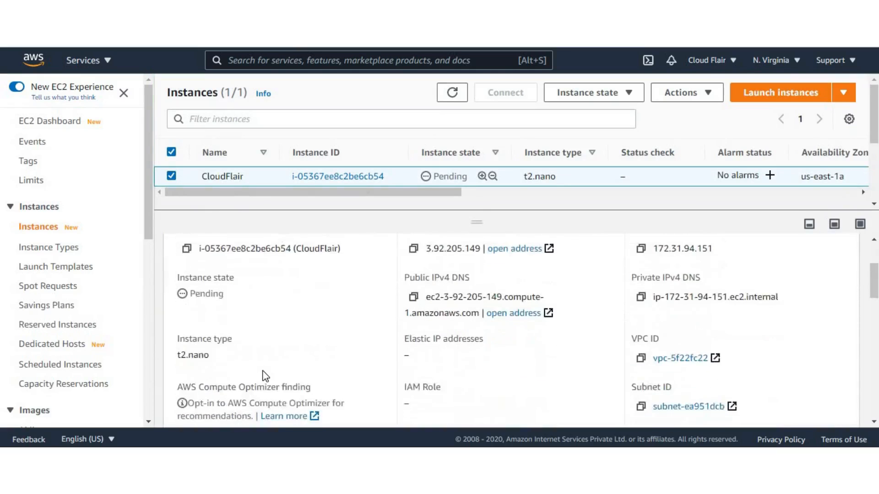
{"action": "left_click_drag", "start_coordinate": [185, 262], "coordinate": [172, 250]}
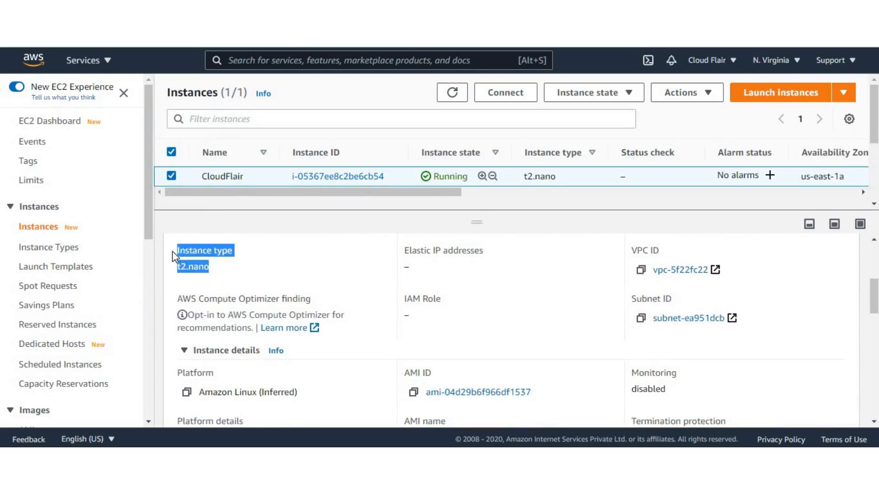
{"action": "left_click", "coordinate": [259, 270]}
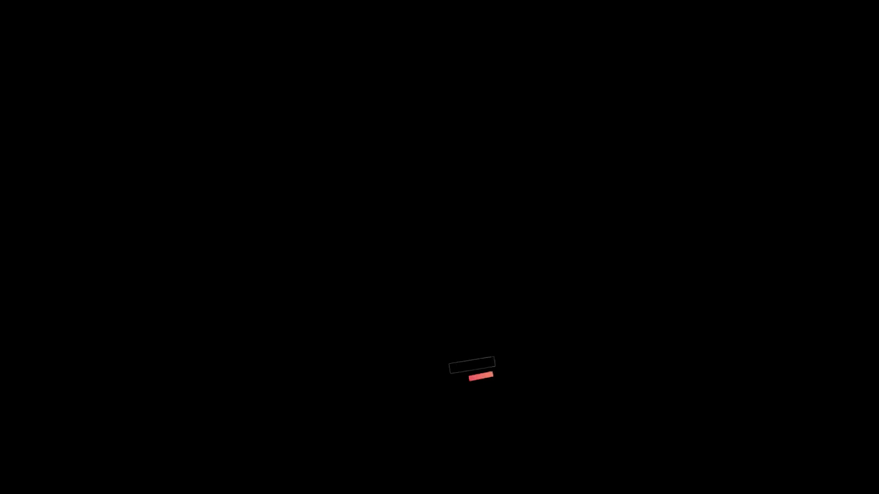